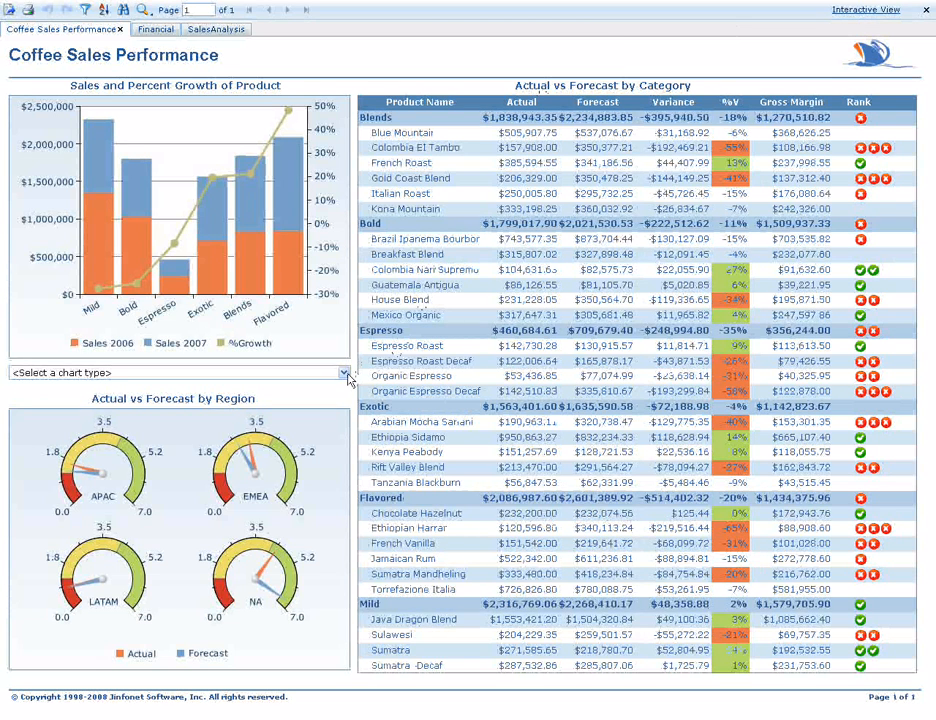
Switch the product sales and growth chart to Clustered Bar - Line Chart, and finally to Line Chart.
{"action": "left_click", "coordinate": [344, 373]}
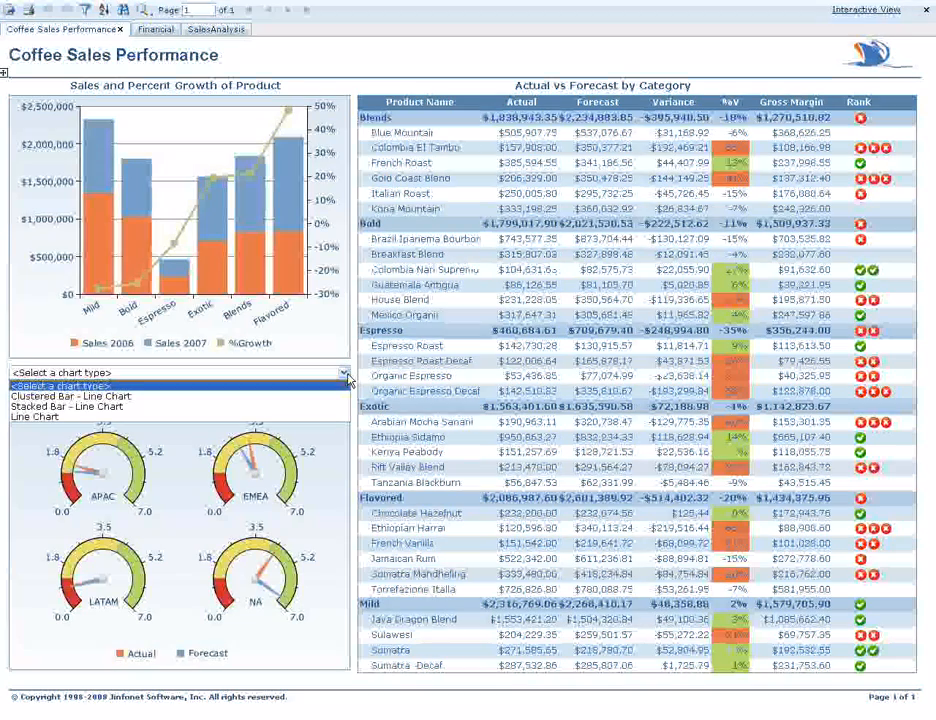
{"action": "left_click", "coordinate": [334, 403]}
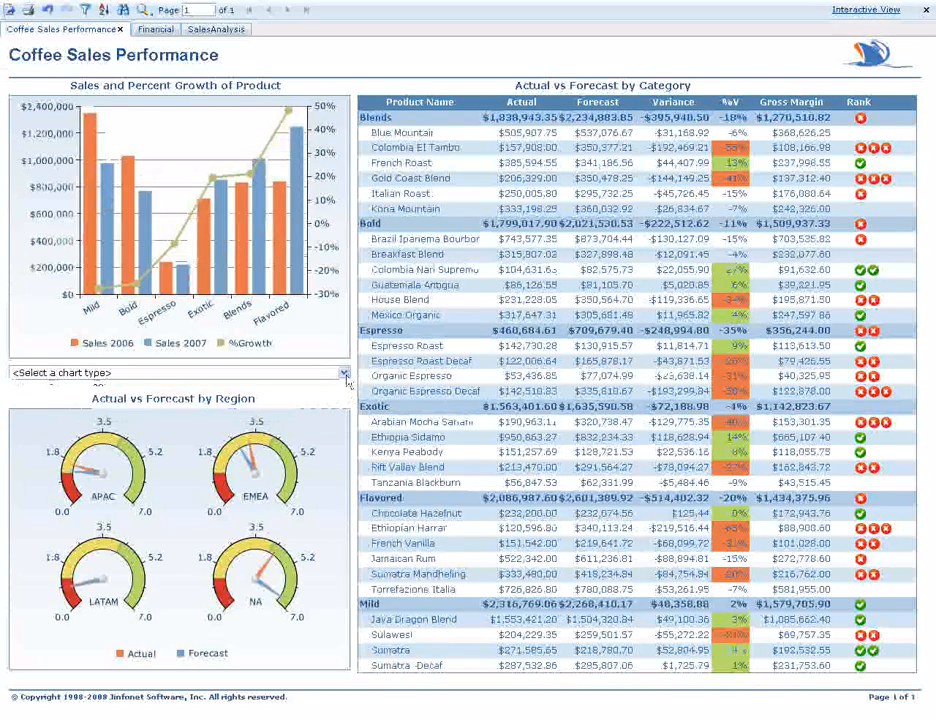
{"action": "left_click", "coordinate": [344, 373]}
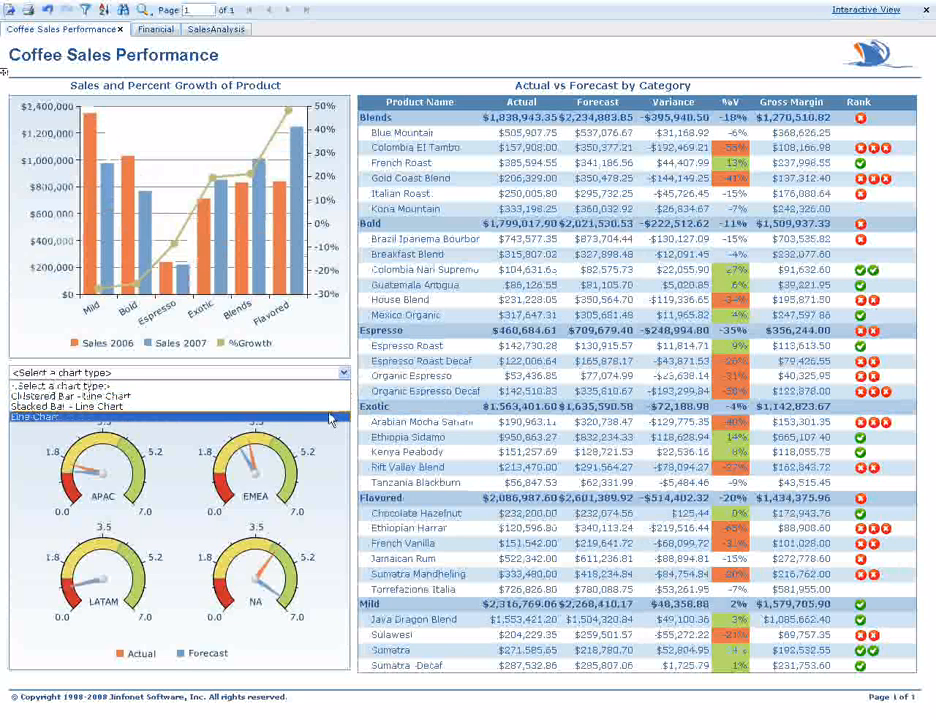
{"action": "left_click", "coordinate": [331, 418]}
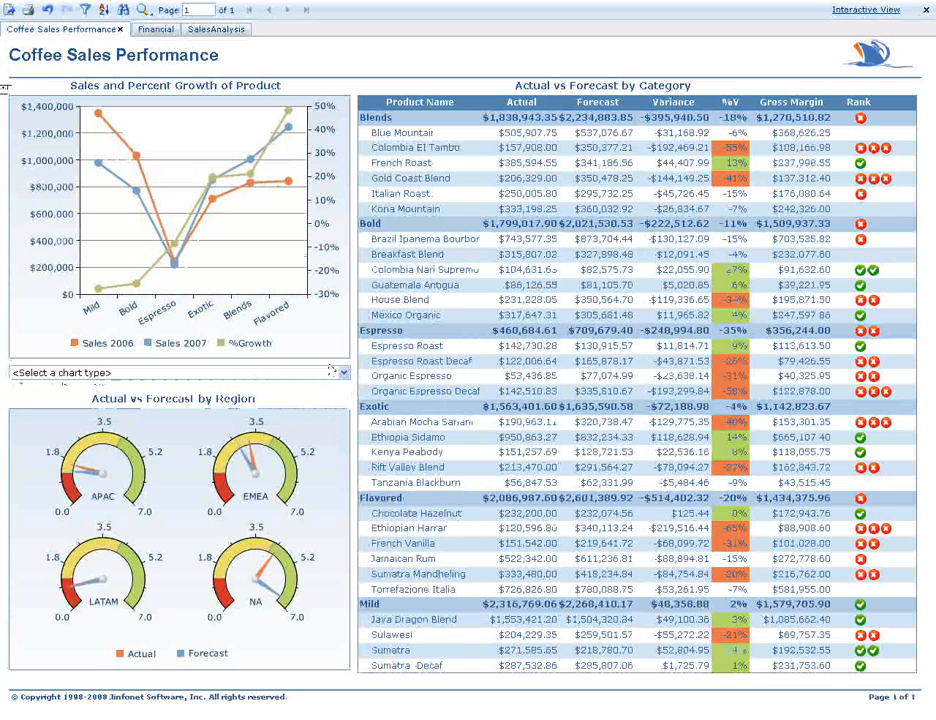
Open the Financial report and drill into its 2007 column to view the quarterly figures.
{"action": "left_click", "coordinate": [157, 30]}
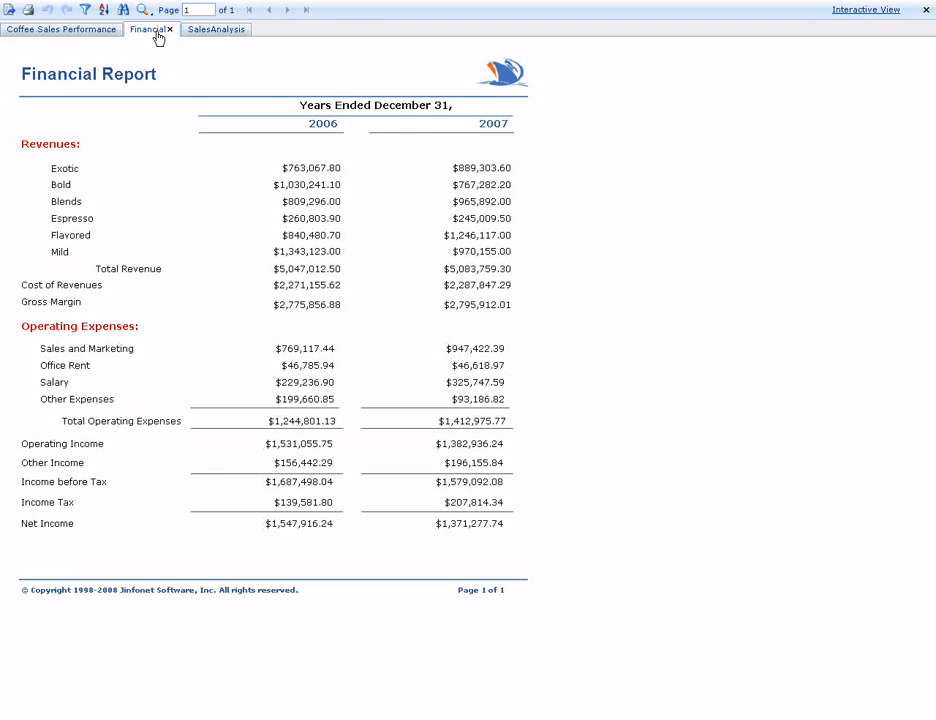
{"action": "left_click", "coordinate": [494, 127]}
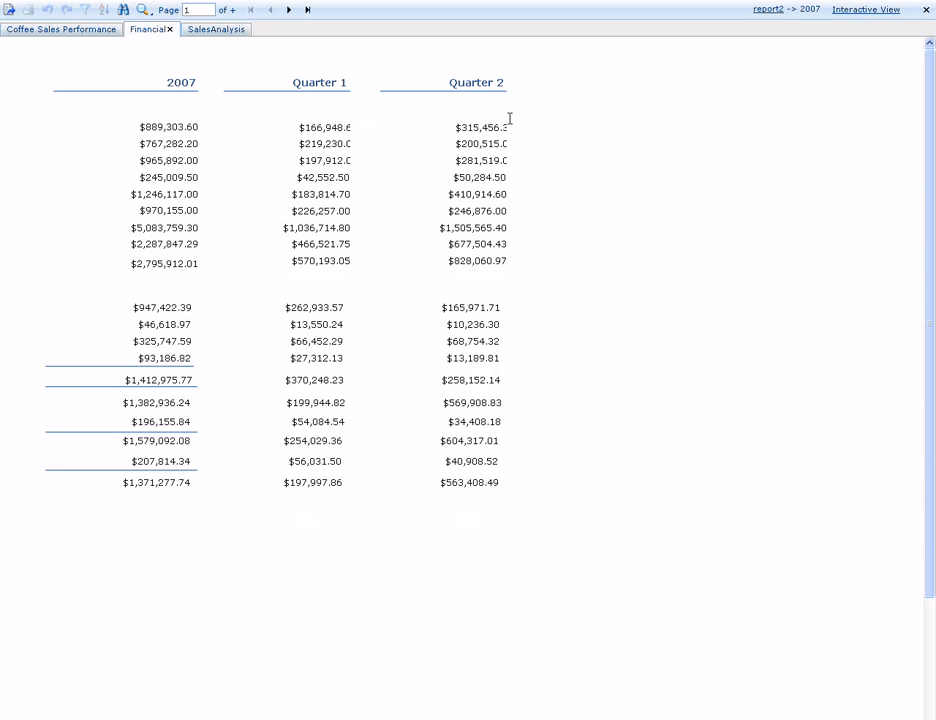
Return the drilled-down financial report from 2007 to its ROOT level.
{"action": "left_click", "coordinate": [146, 91]}
{"action": "right_click", "coordinate": [146, 91]}
{"action": "mouse_move", "coordinate": [146, 91]}
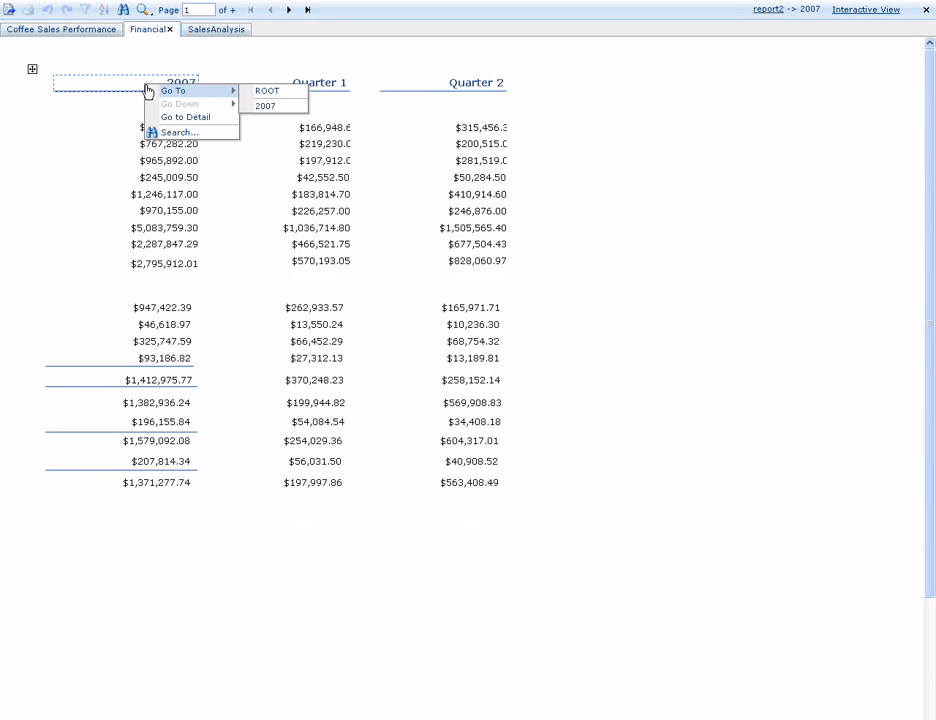
{"action": "left_click", "coordinate": [270, 92]}
Open the SalesAnalysis report and rotate its crosstab so product categories become rows and regions become columns.
{"action": "left_click", "coordinate": [222, 34]}
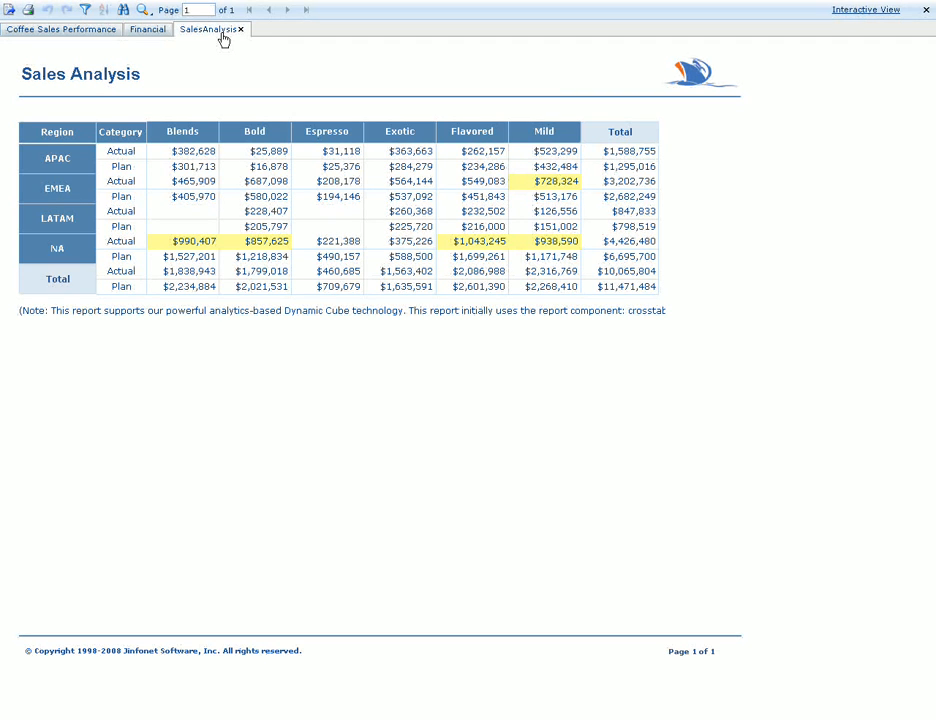
{"action": "right_click", "coordinate": [17, 123]}
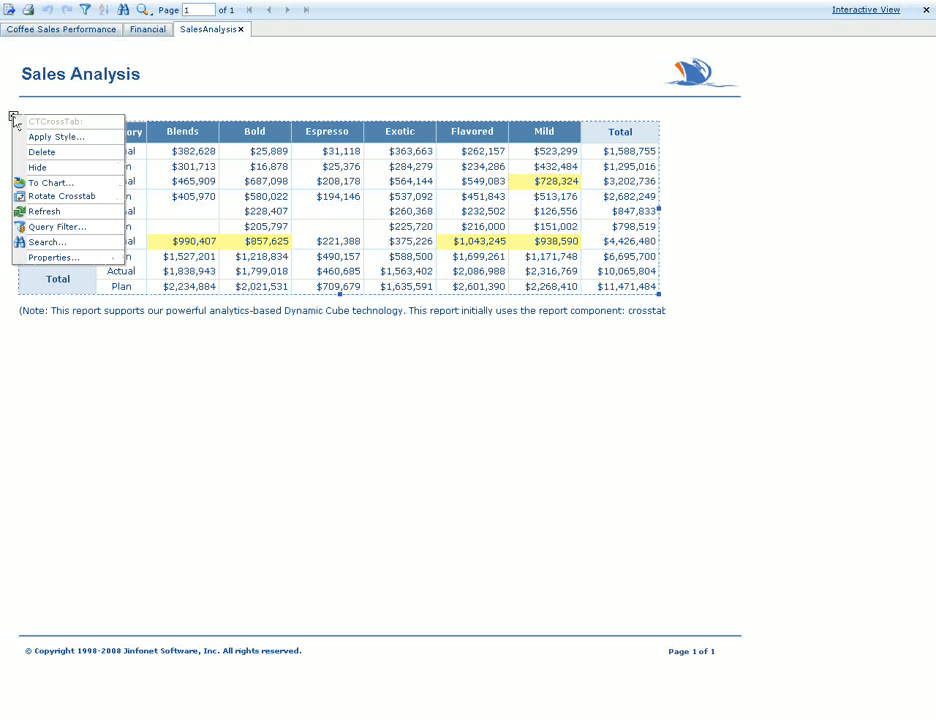
{"action": "left_click", "coordinate": [56, 198]}
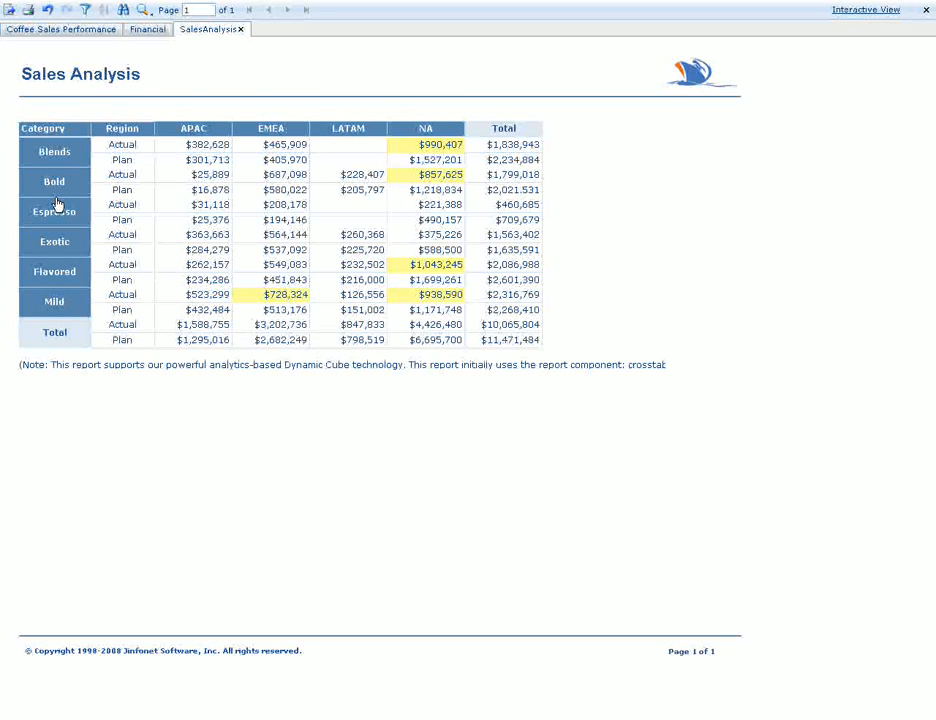
Drill the crosstab's Region columns to Plan Country.
{"action": "right_click", "coordinate": [167, 134]}
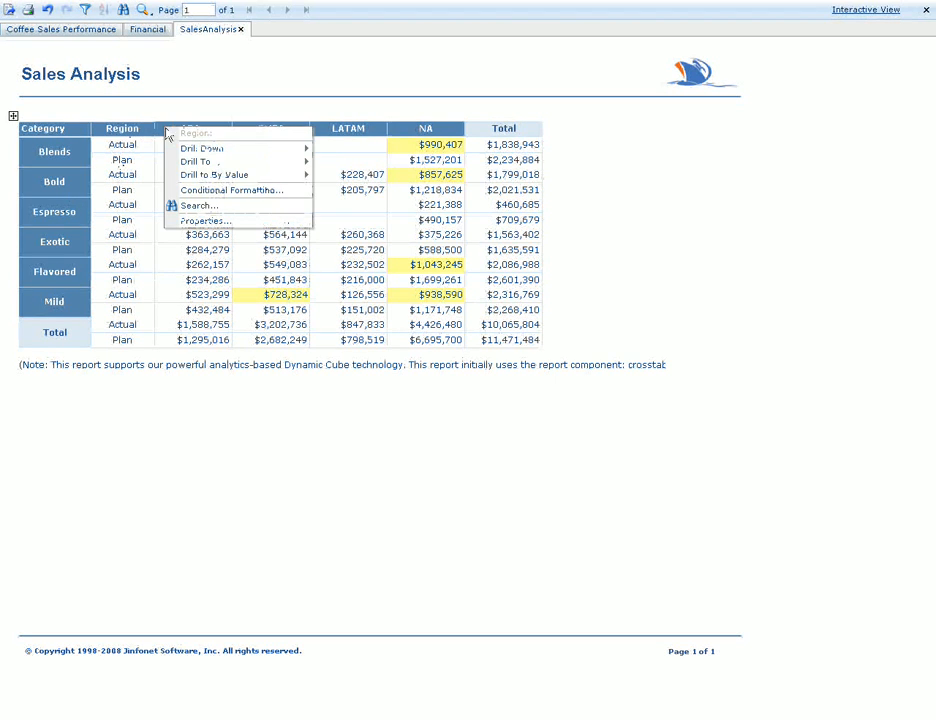
{"action": "mouse_move", "coordinate": [207, 163]}
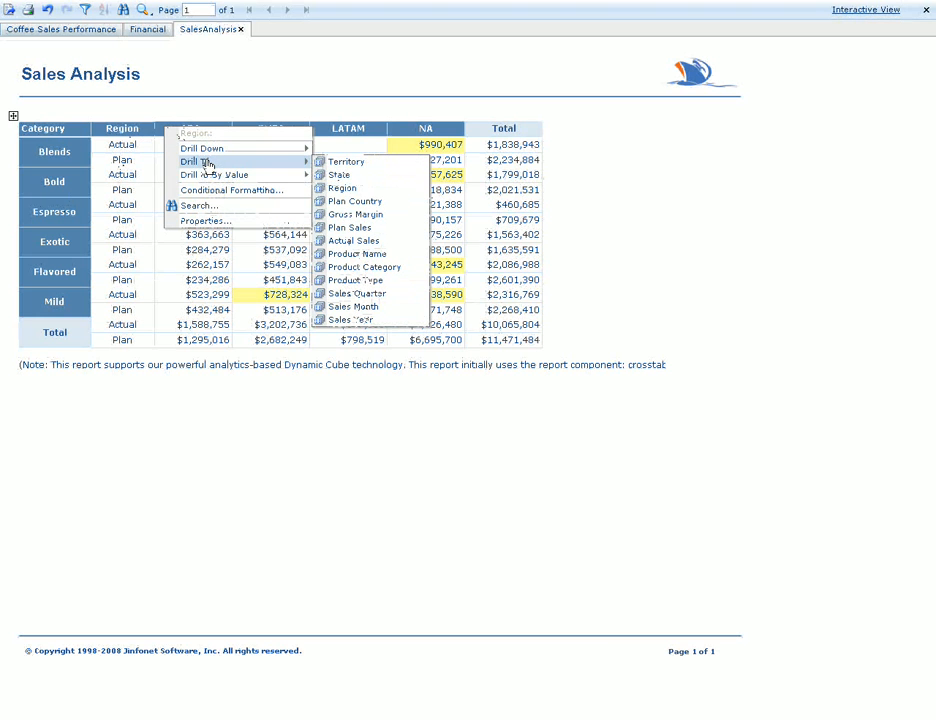
{"action": "left_click", "coordinate": [386, 205]}
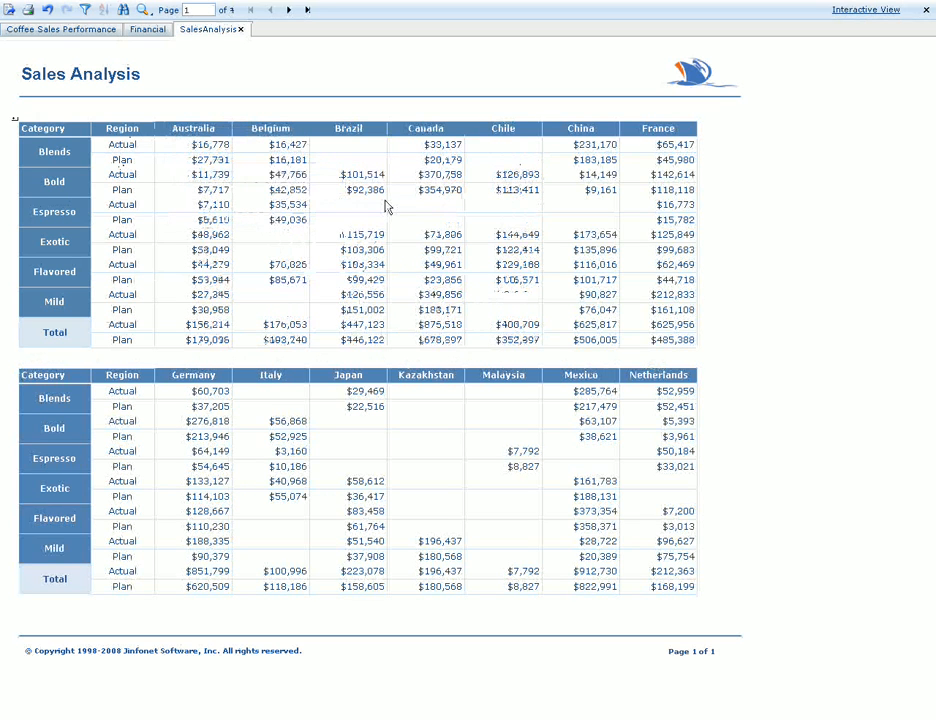
Drill the crosstab's country columns to Sales Year, and drill down the 2007 column into its quarters.
{"action": "left_click", "coordinate": [310, 12]}
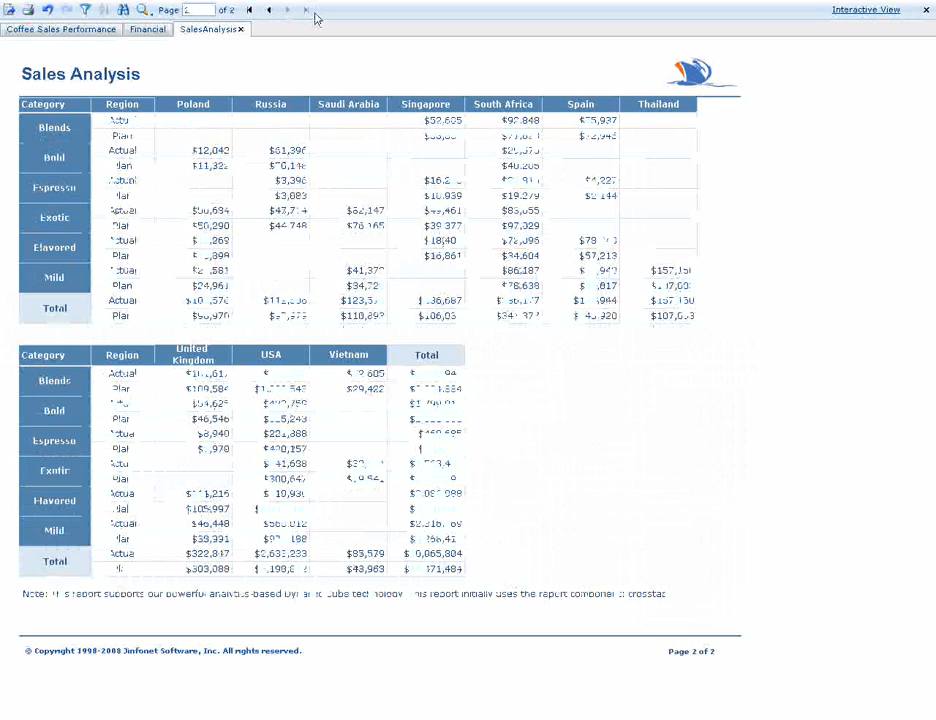
{"action": "right_click", "coordinate": [332, 111]}
{"action": "mouse_move", "coordinate": [362, 140]}
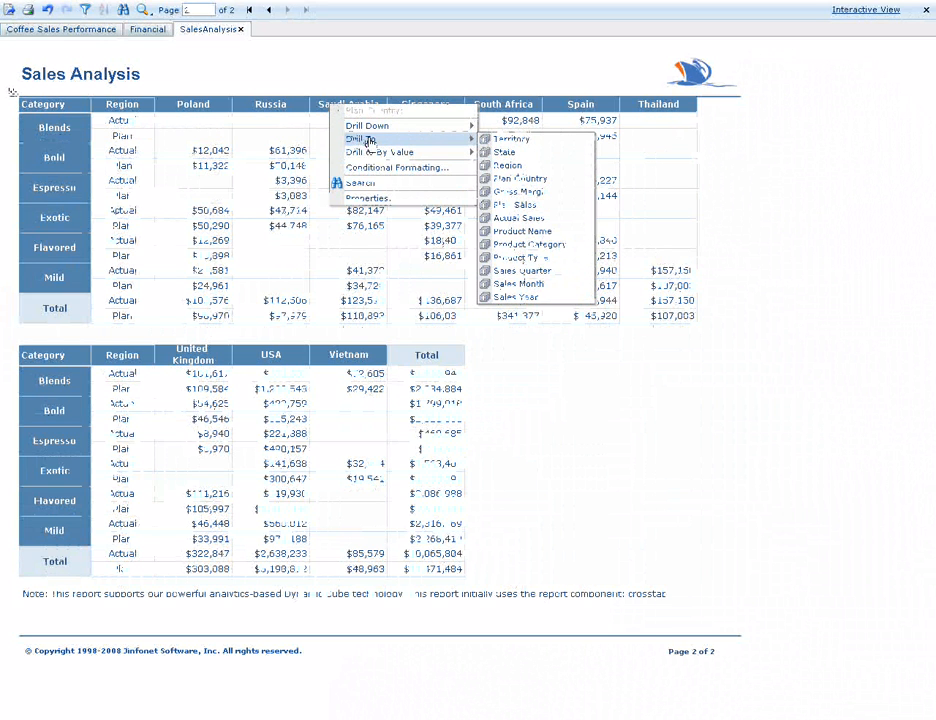
{"action": "left_click", "coordinate": [516, 297]}
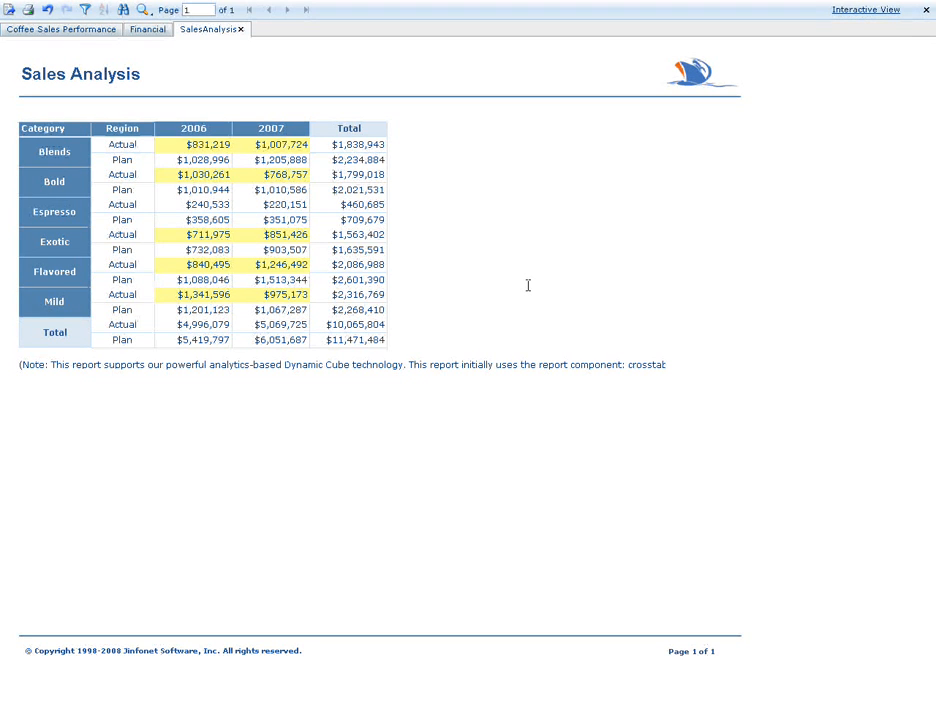
{"action": "left_click", "coordinate": [293, 131]}
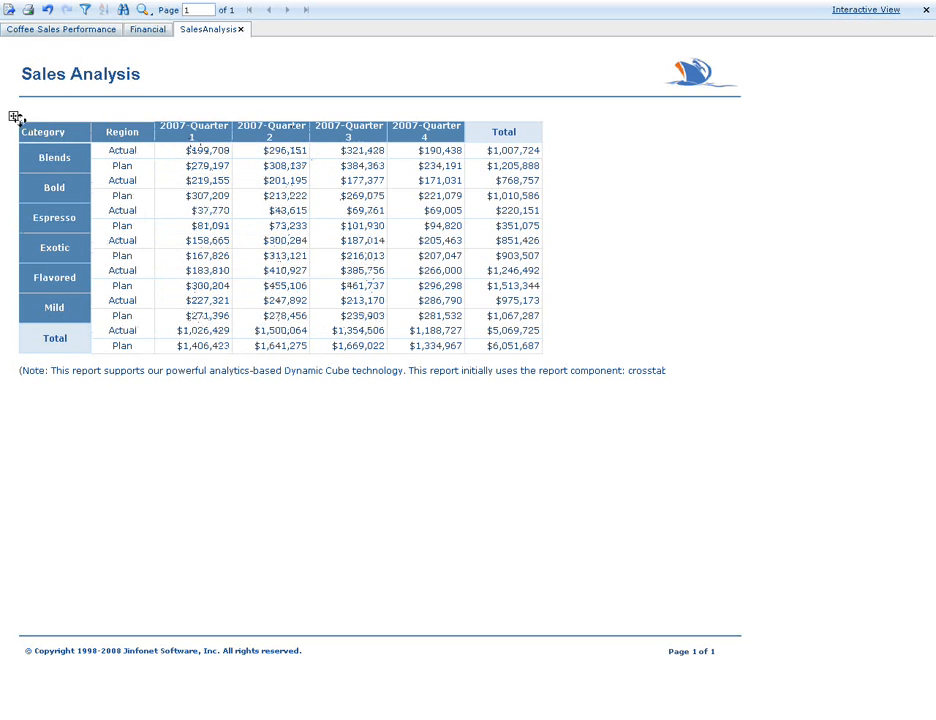
Start converting the quarterly crosstab to a chart, choosing the Gauge type with the Gauge Bar 2-D subtype.
{"action": "left_click", "coordinate": [13, 116]}
{"action": "right_click", "coordinate": [13, 116]}
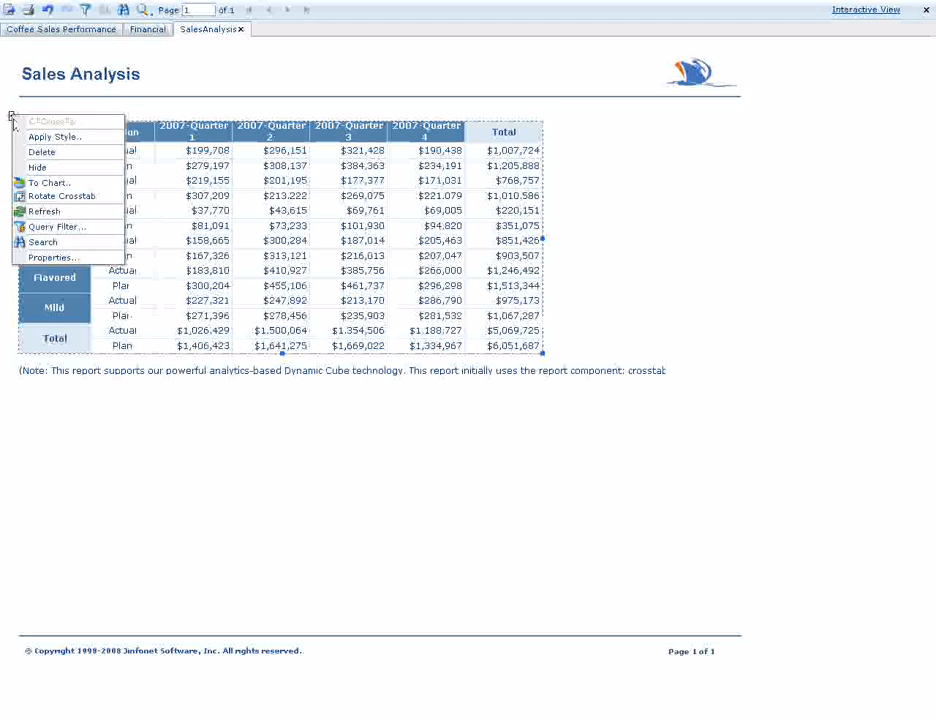
{"action": "left_click", "coordinate": [54, 184]}
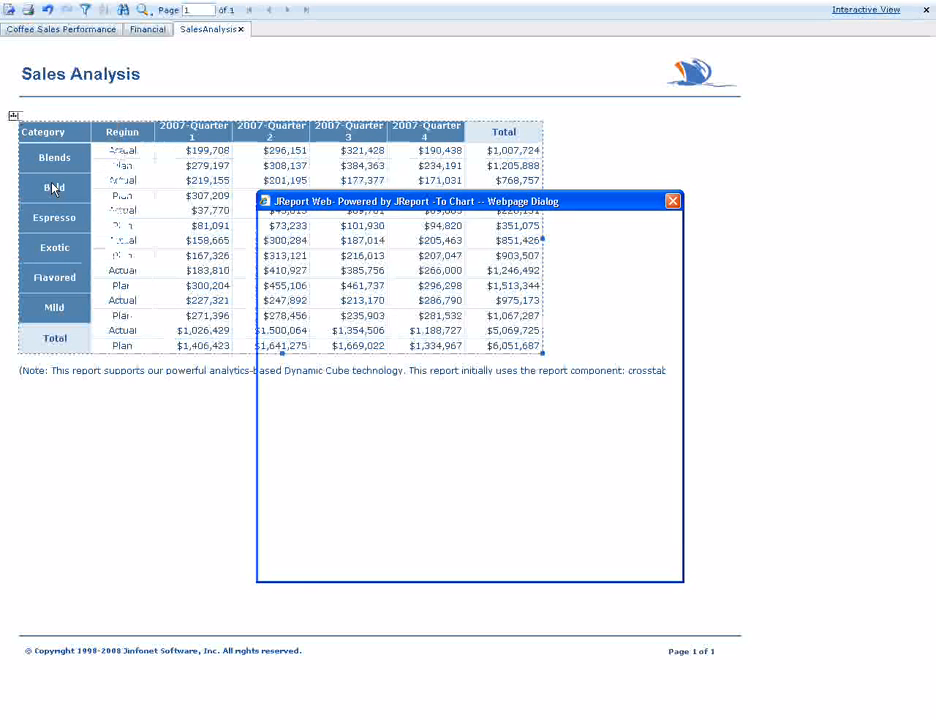
{"action": "left_click_drag", "start_coordinate": [494, 289], "coordinate": [497, 325]}
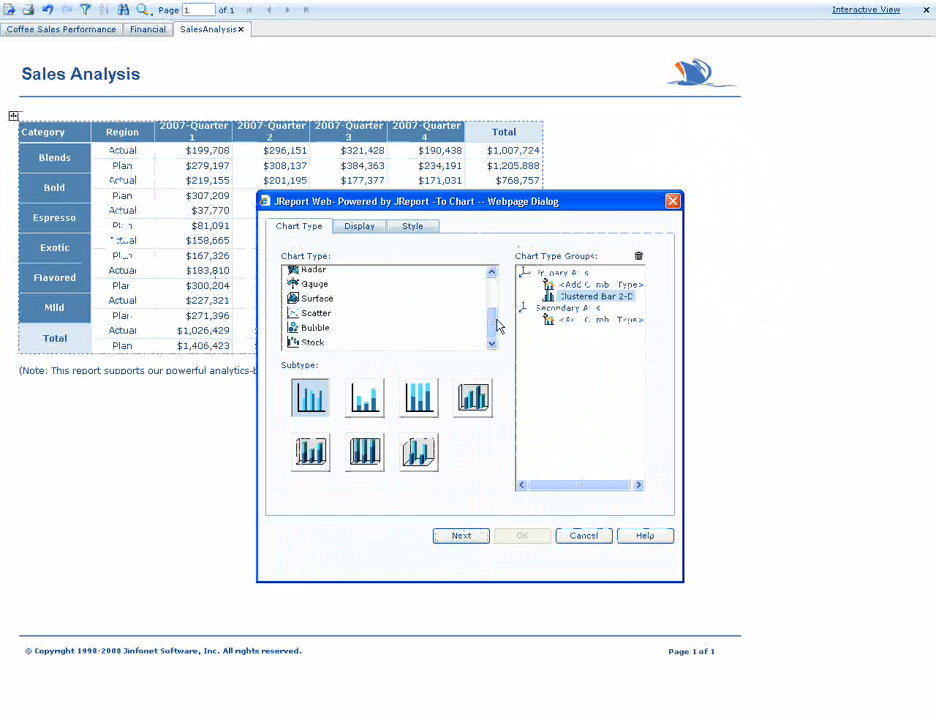
{"action": "left_click", "coordinate": [318, 287]}
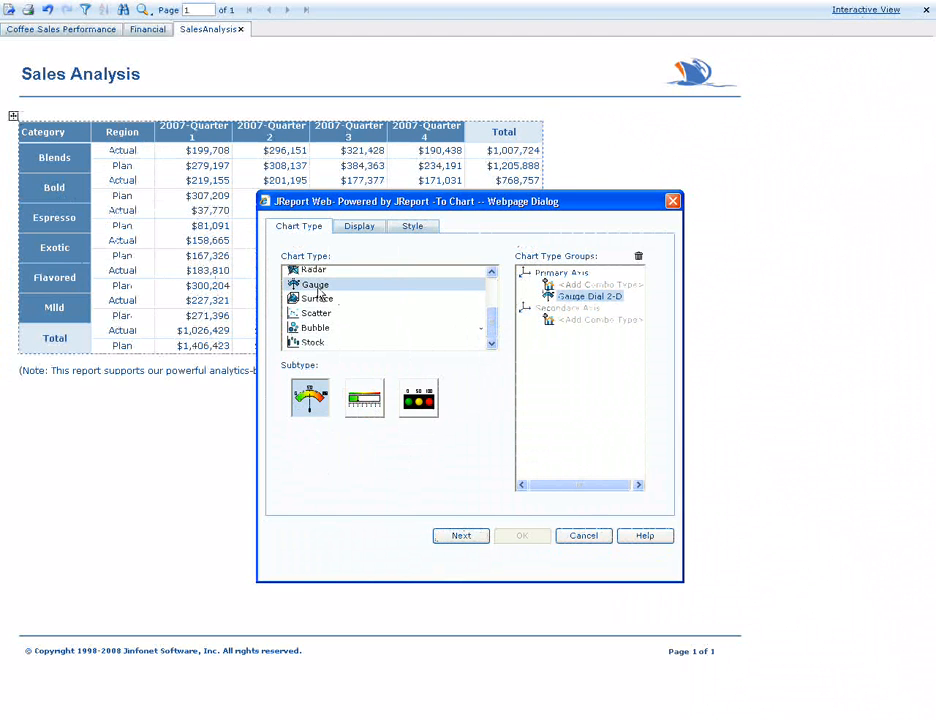
{"action": "left_click", "coordinate": [369, 402]}
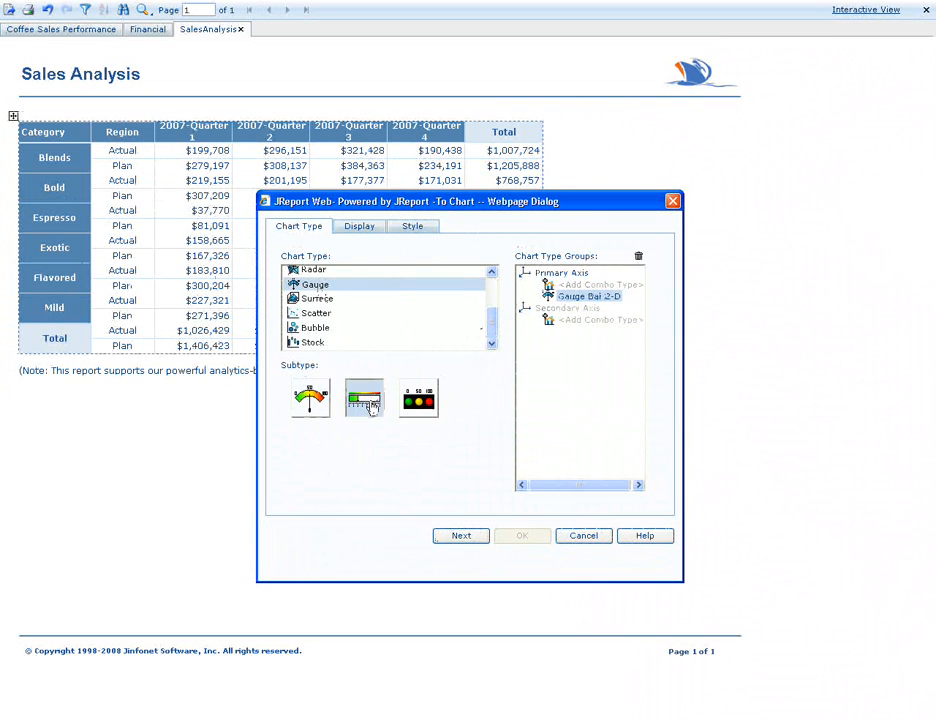
{"action": "left_click", "coordinate": [464, 538]}
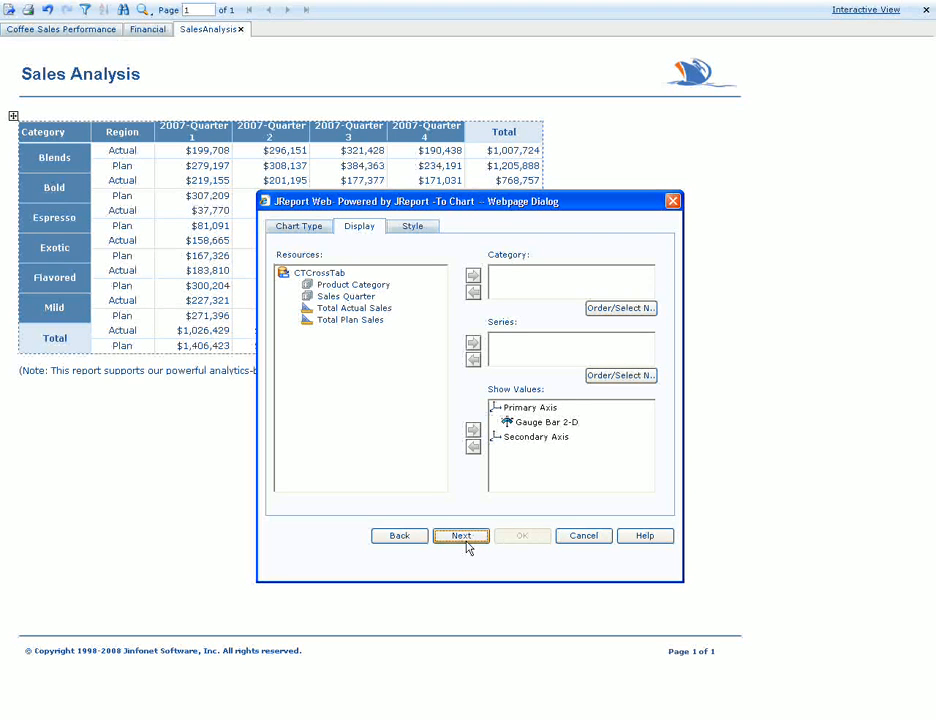
Create the gauge chart with Product Category as category, Sales Quarter as series and Total Actual Sales as the shown value.
{"action": "left_click", "coordinate": [385, 285]}
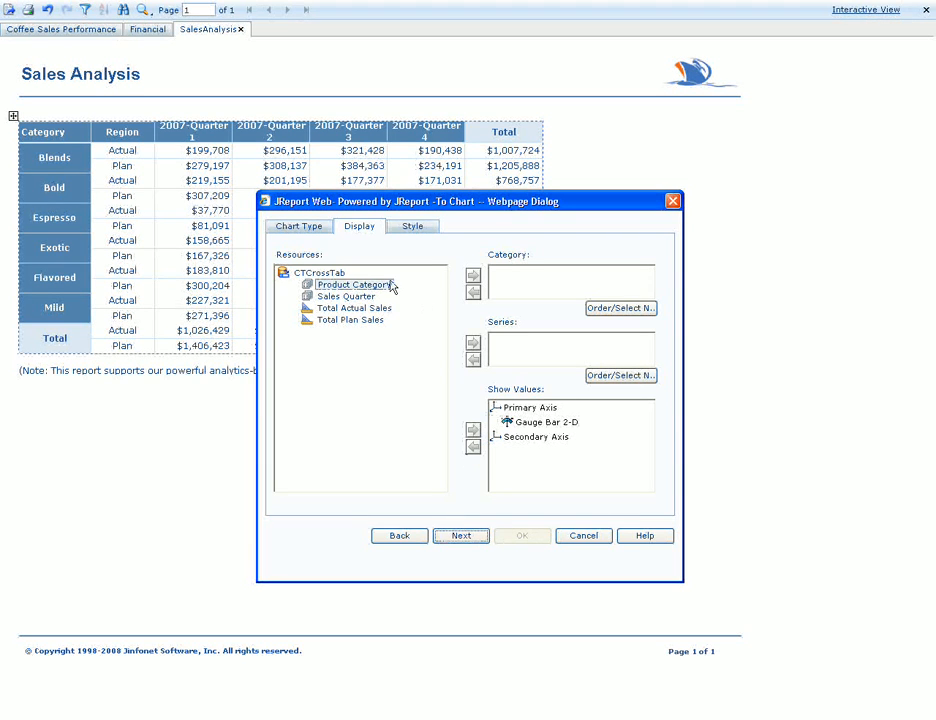
{"action": "left_click", "coordinate": [473, 275]}
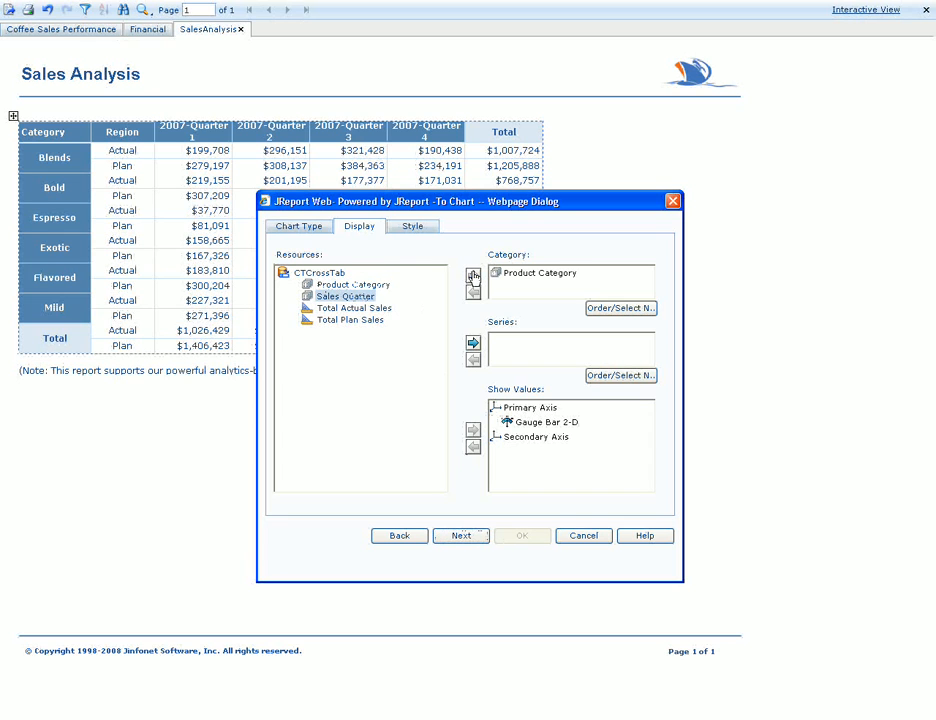
{"action": "left_click", "coordinate": [474, 343]}
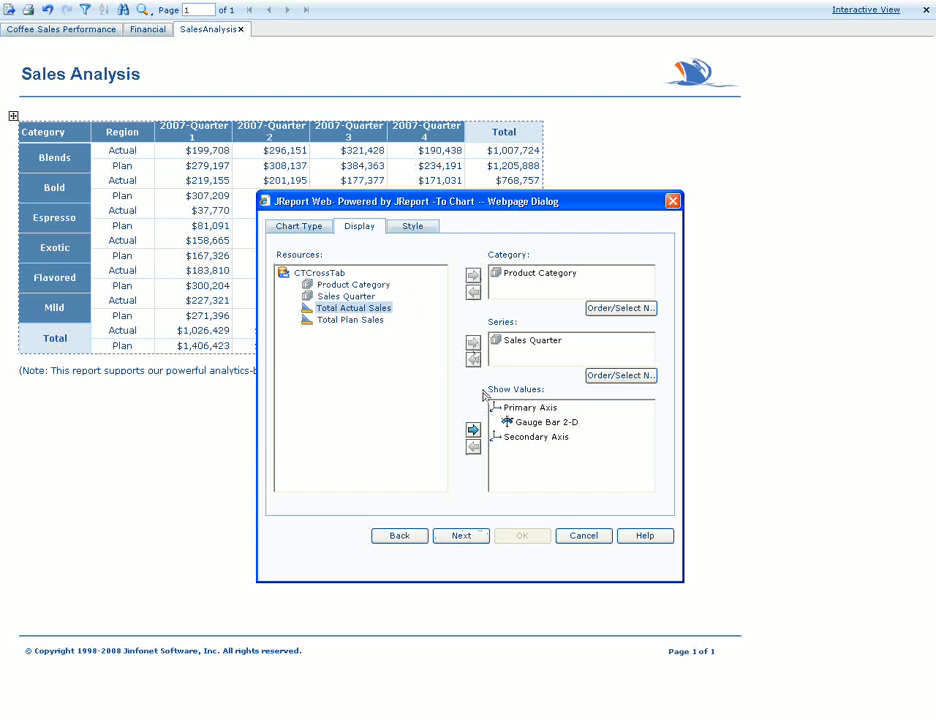
{"action": "left_click", "coordinate": [473, 430]}
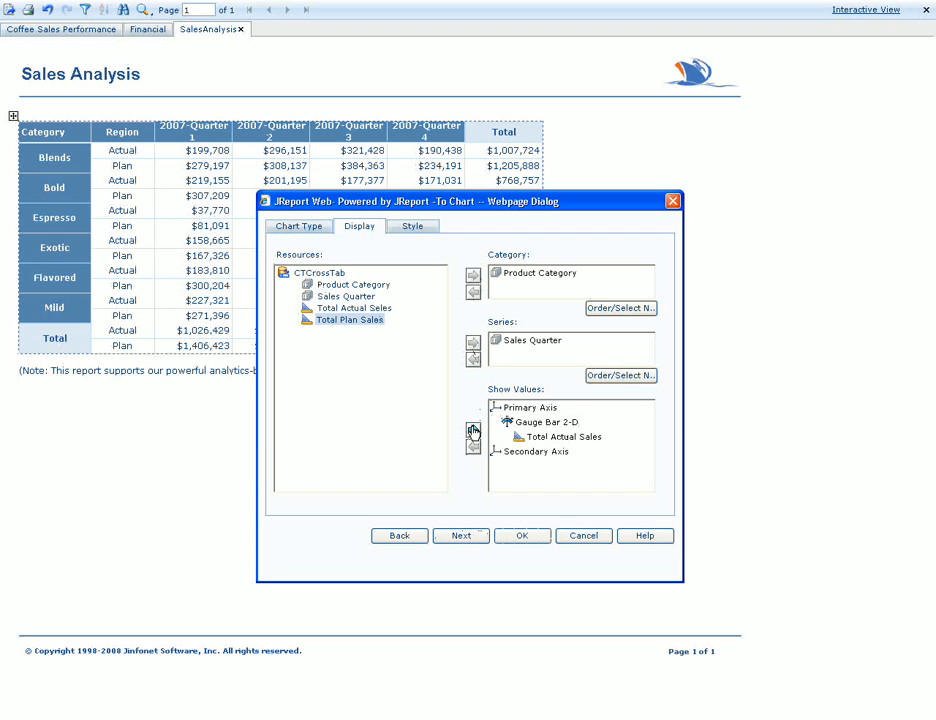
{"action": "left_click", "coordinate": [520, 537]}
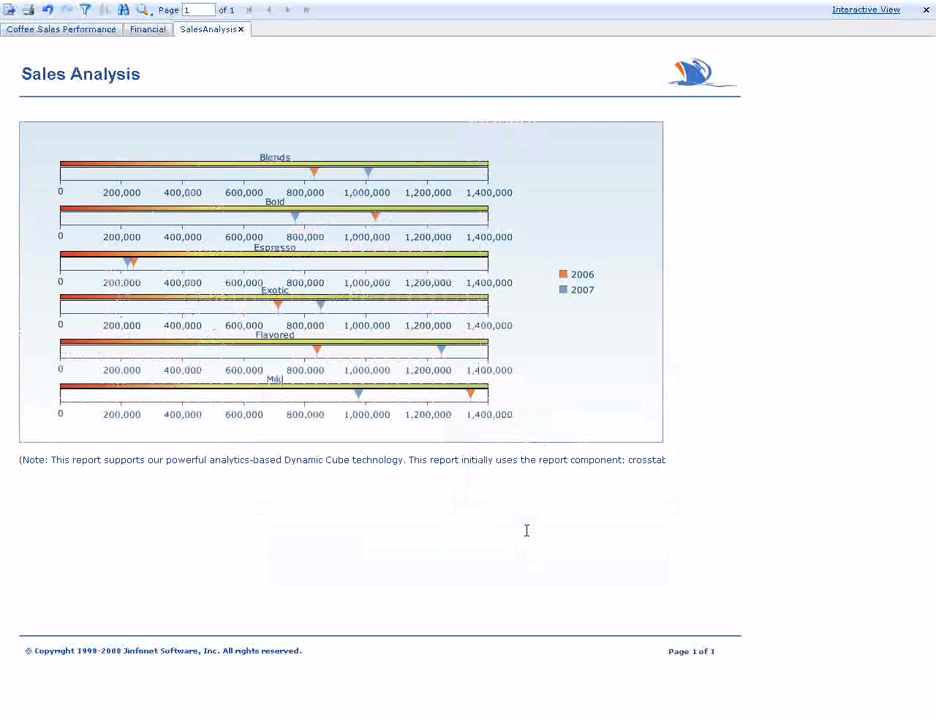